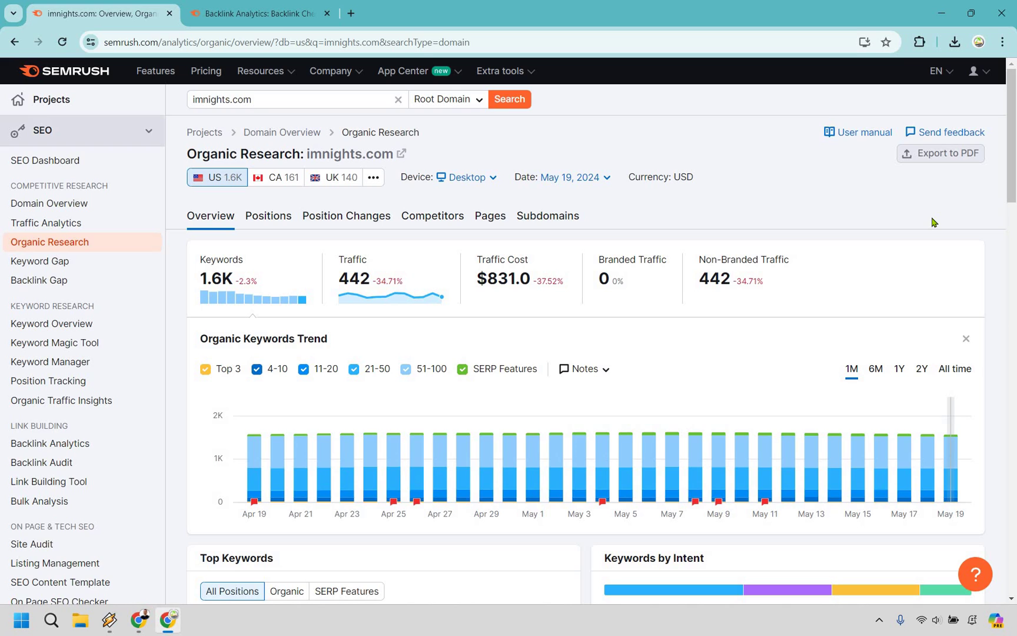
Step: Show imnights.com's 1,077 organic competitors, led by funnelsecrets.us and markinblog.com at 19%
{"action": "left_click", "coordinate": [438, 224]}
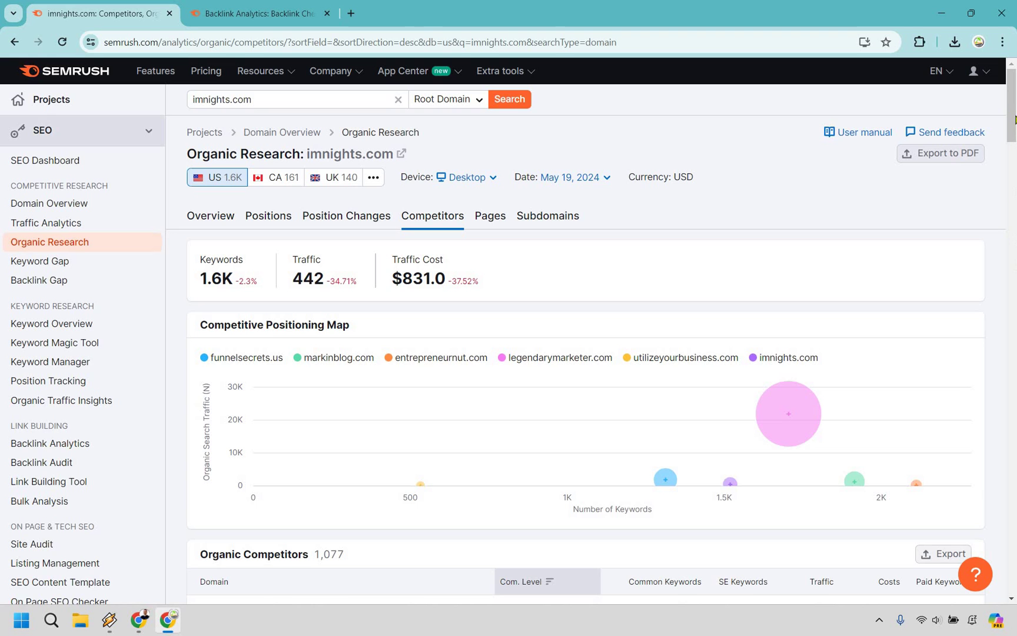
{"action": "scroll", "coordinate": [798, 257], "scroll_direction": "down", "scroll_amount": 8}
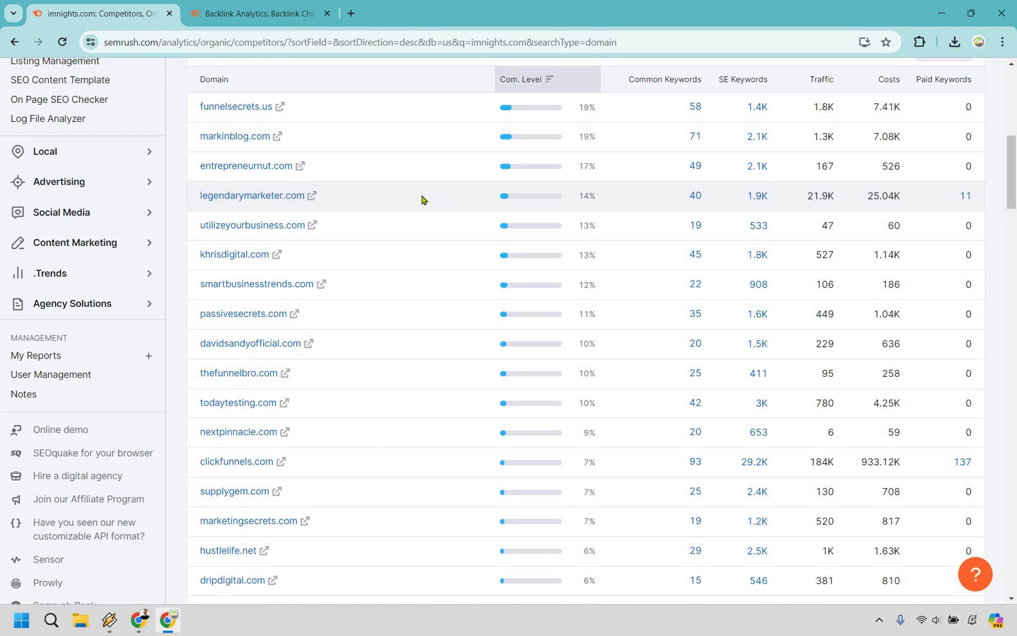
{"action": "scroll", "coordinate": [213, 232], "scroll_direction": "up", "scroll_amount": 1}
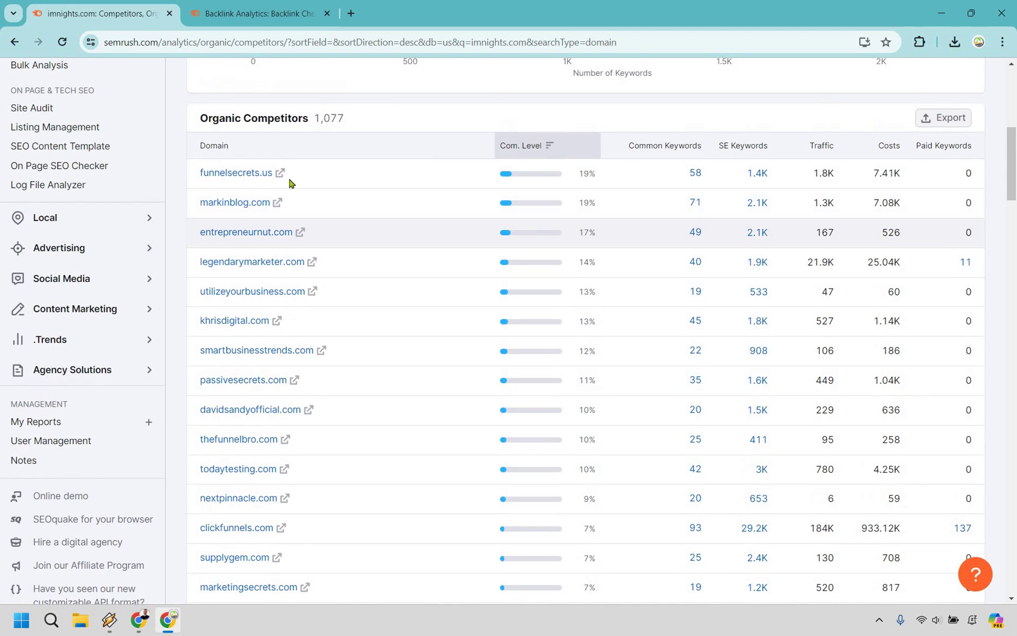
Step: Open markinblog.com's organic Positions report with its 2,051 ranking keywords
{"action": "left_click", "coordinate": [238, 203]}
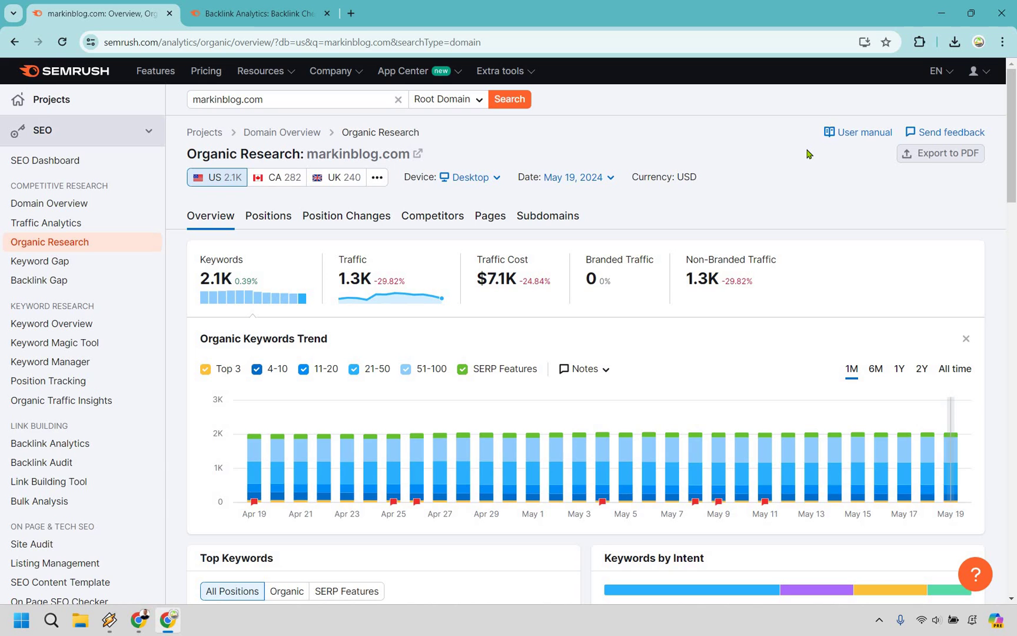
{"action": "left_click", "coordinate": [268, 218]}
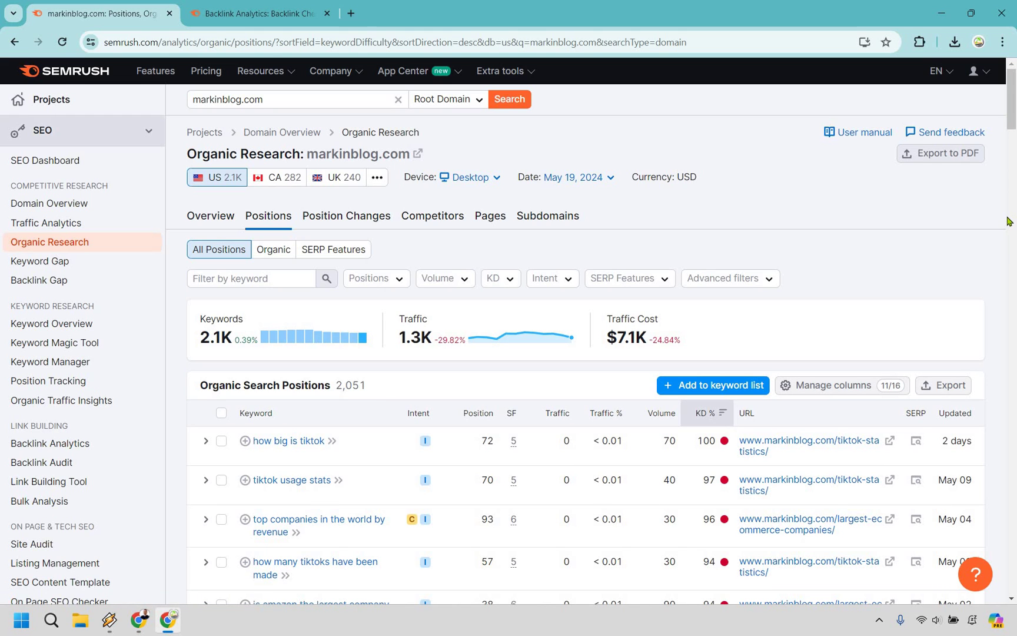
{"action": "scroll", "coordinate": [717, 194], "scroll_direction": "down", "scroll_amount": 3}
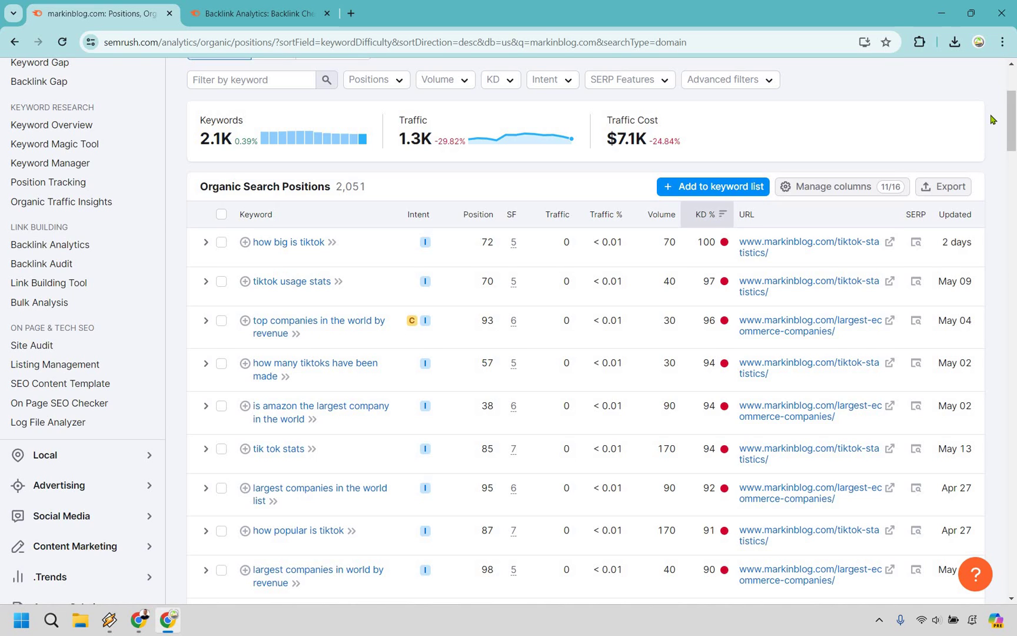
Step: Sort markinblog.com's keywords by KD % ascending and review the 0% difficulty keywords
{"action": "left_click", "coordinate": [712, 216]}
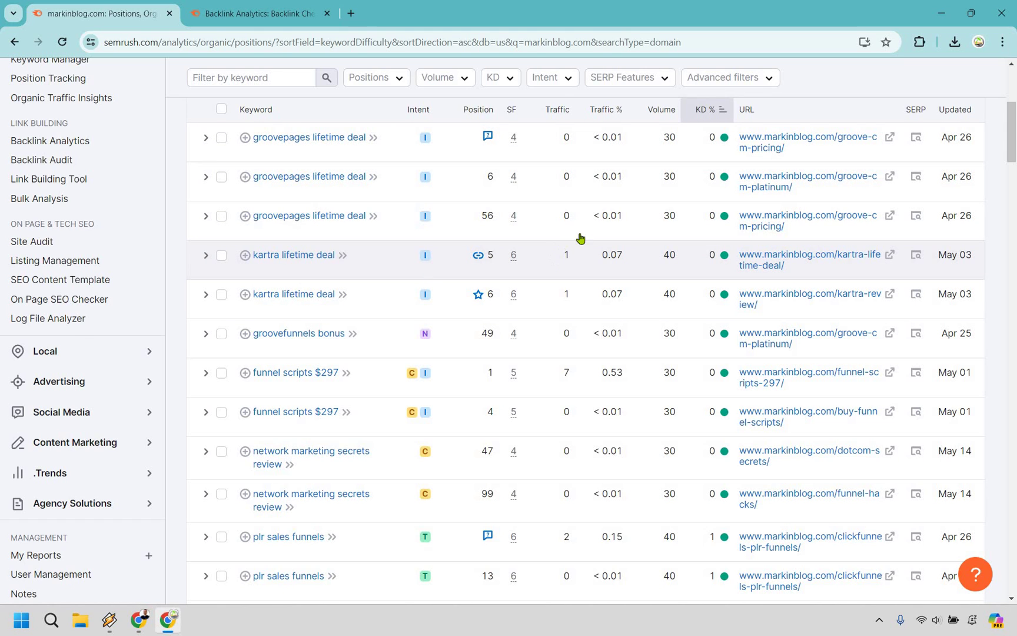
{"action": "scroll", "coordinate": [609, 216], "scroll_direction": "down", "scroll_amount": 3}
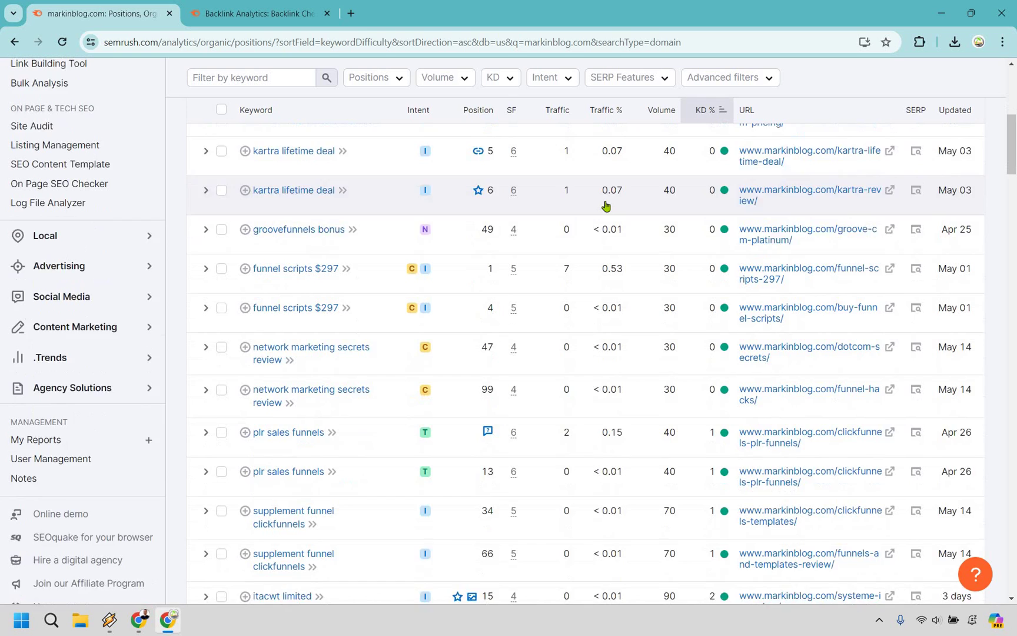
{"action": "scroll", "coordinate": [605, 203], "scroll_direction": "down", "scroll_amount": 2}
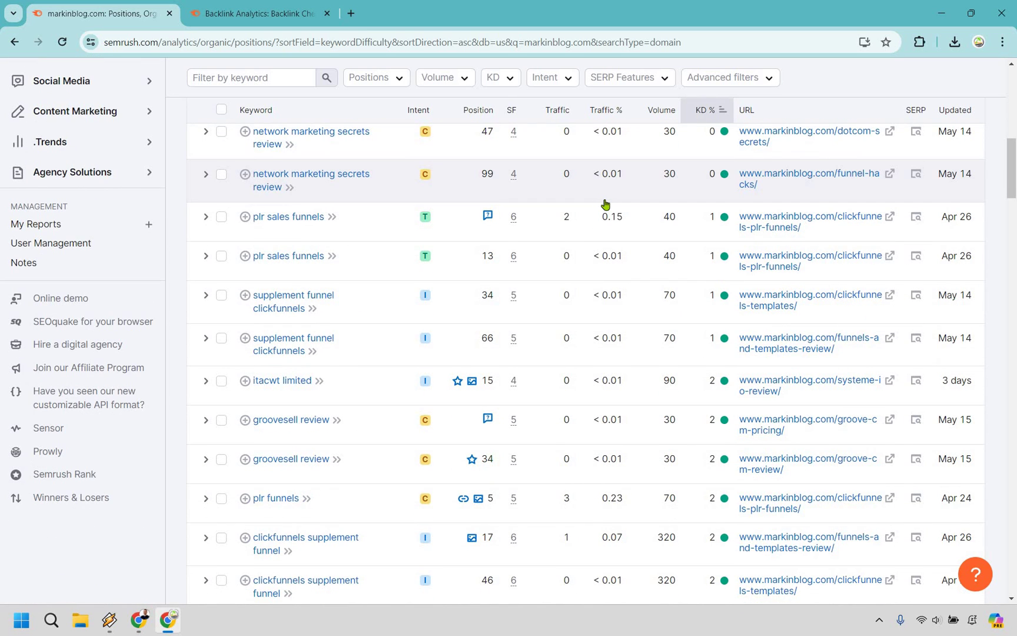
{"action": "scroll", "coordinate": [605, 204], "scroll_direction": "down", "scroll_amount": 1}
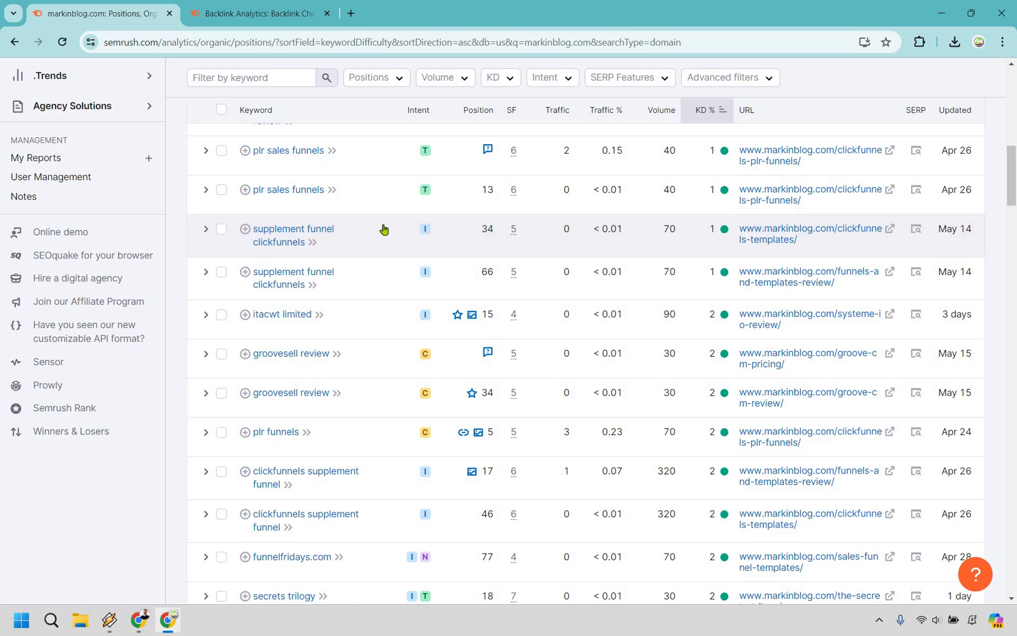
{"action": "scroll", "coordinate": [383, 228], "scroll_direction": "down", "scroll_amount": 2}
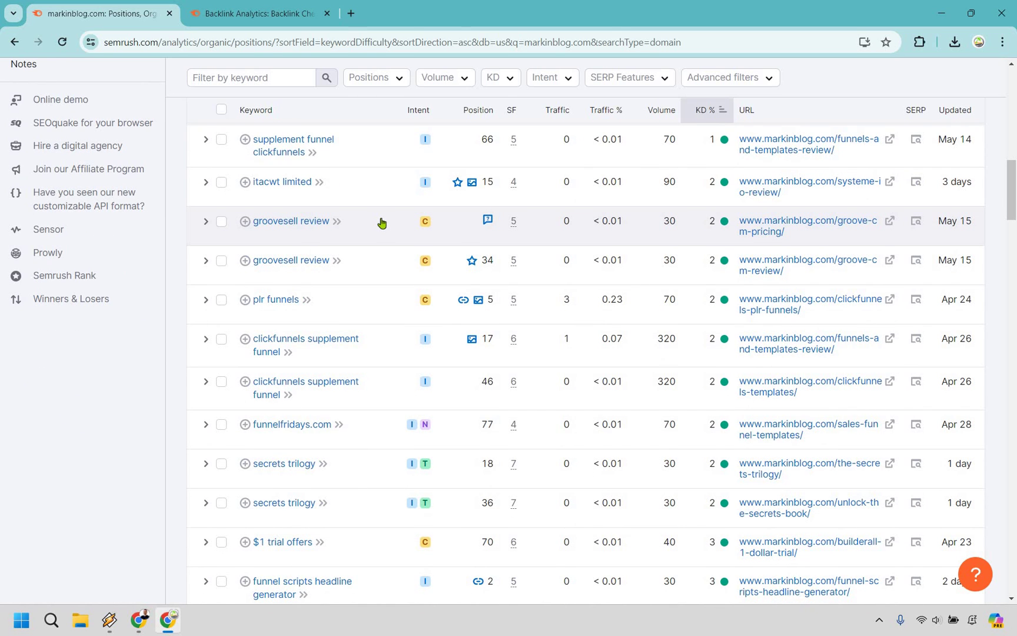
{"action": "scroll", "coordinate": [382, 223], "scroll_direction": "down", "scroll_amount": 2}
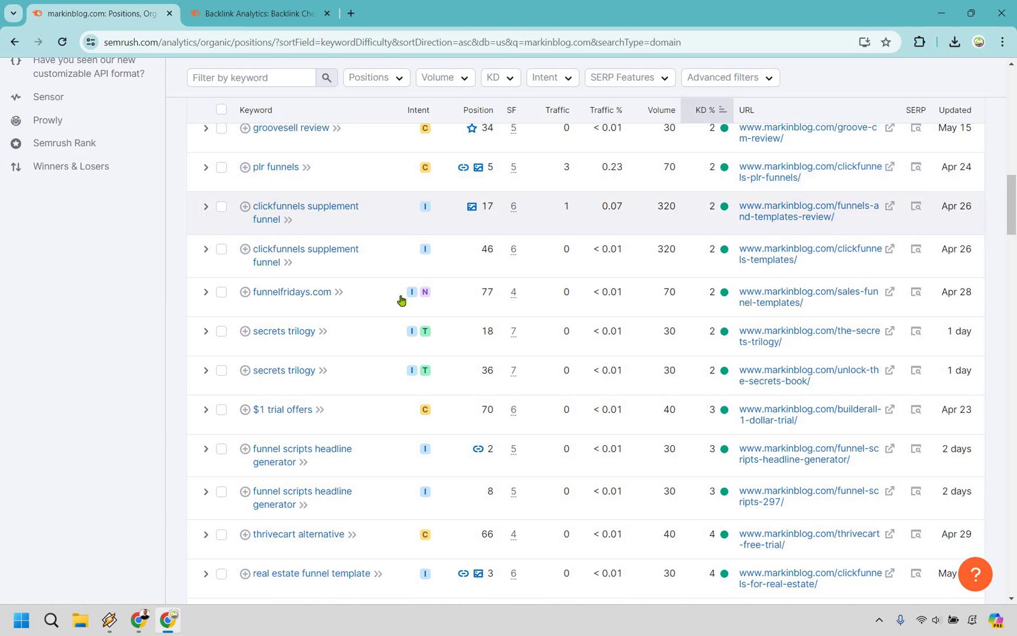
{"action": "scroll", "coordinate": [400, 299], "scroll_direction": "up", "scroll_amount": 8}
{"action": "scroll", "coordinate": [401, 300], "scroll_direction": "up", "scroll_amount": 5}
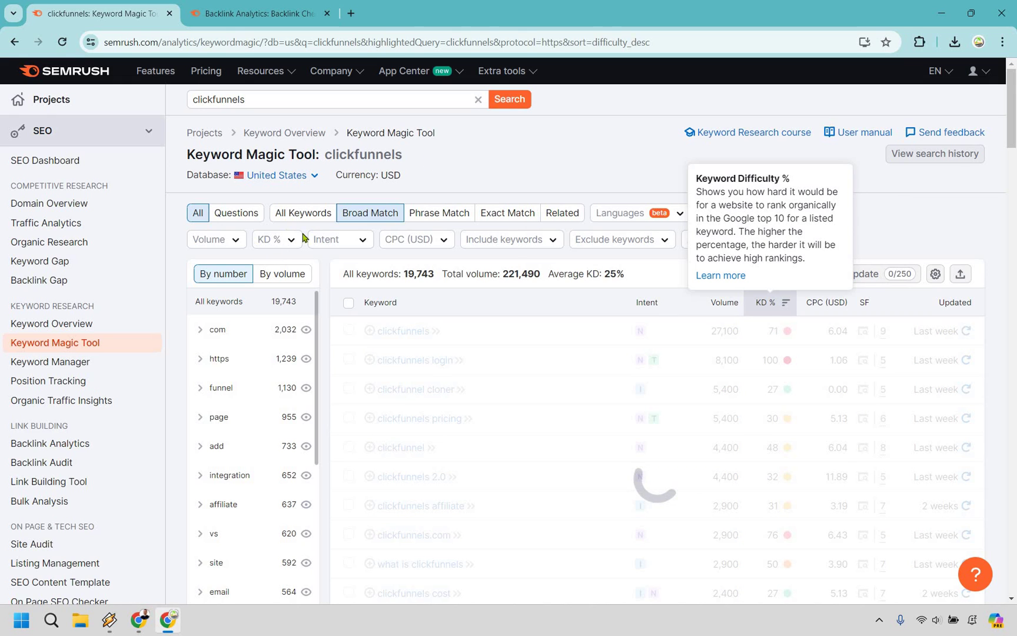
Step: Filter the clickfunnels keyword ideas to KD Very easy, leaving 62 keywords averaging 9% KD
{"action": "left_click", "coordinate": [277, 239]}
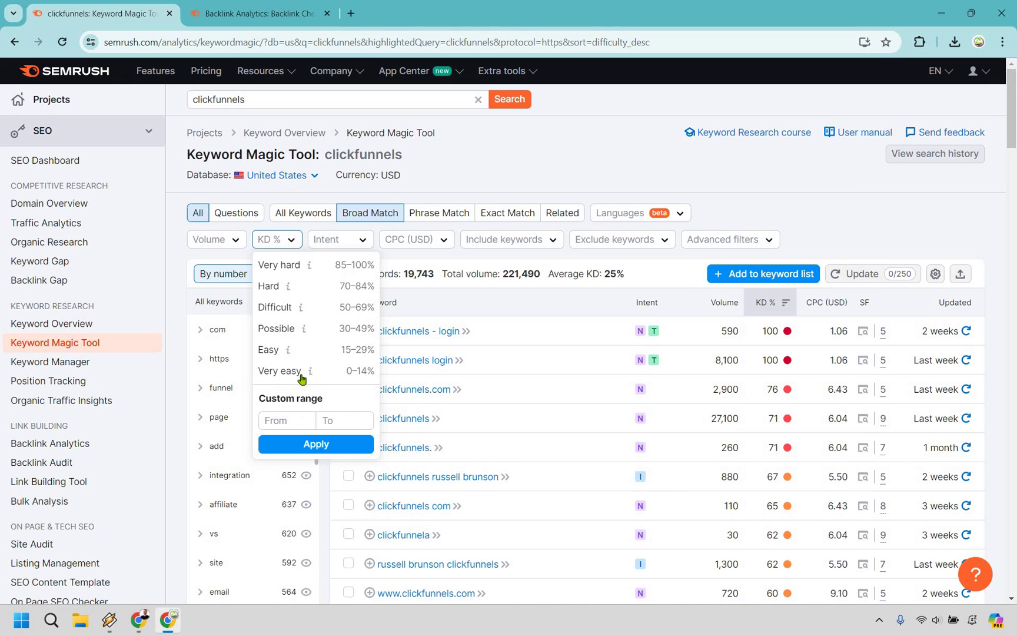
{"action": "left_click", "coordinate": [279, 371]}
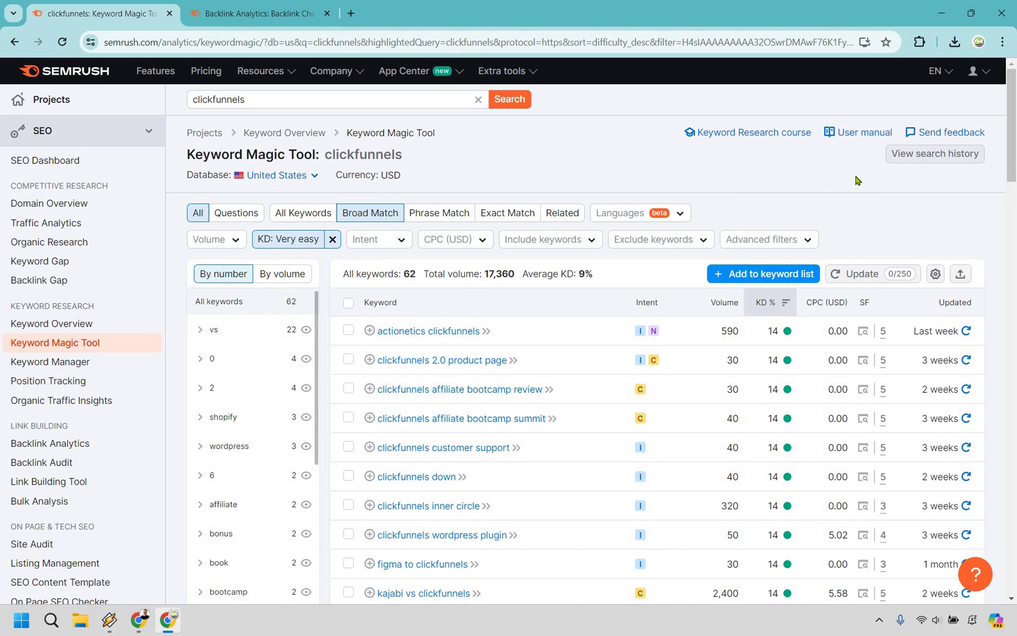
{"action": "scroll", "coordinate": [857, 171], "scroll_direction": "down", "scroll_amount": 1}
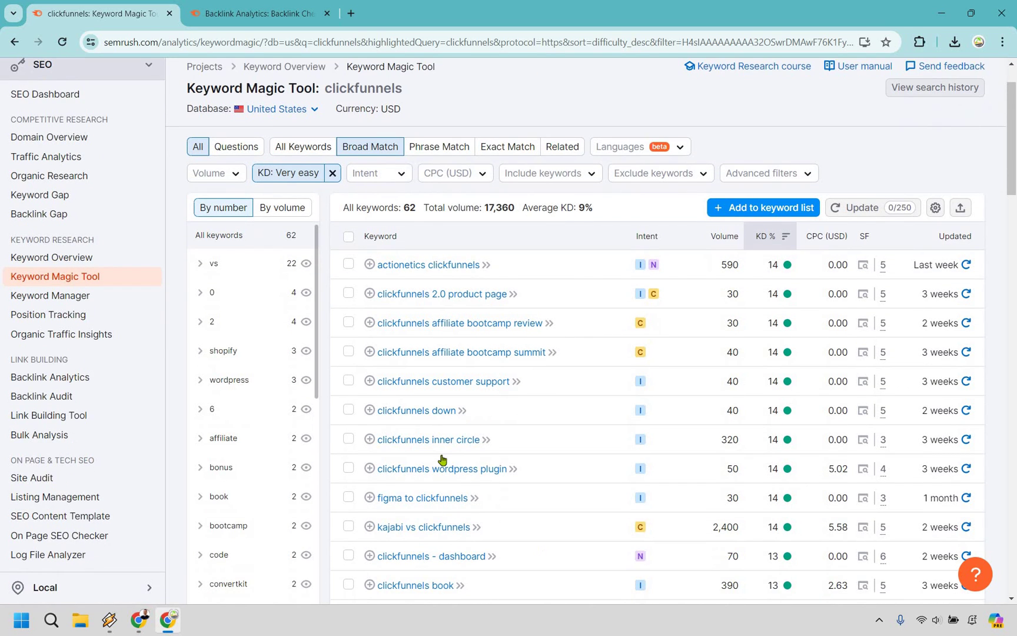
{"action": "scroll", "coordinate": [442, 459], "scroll_direction": "down", "scroll_amount": 1}
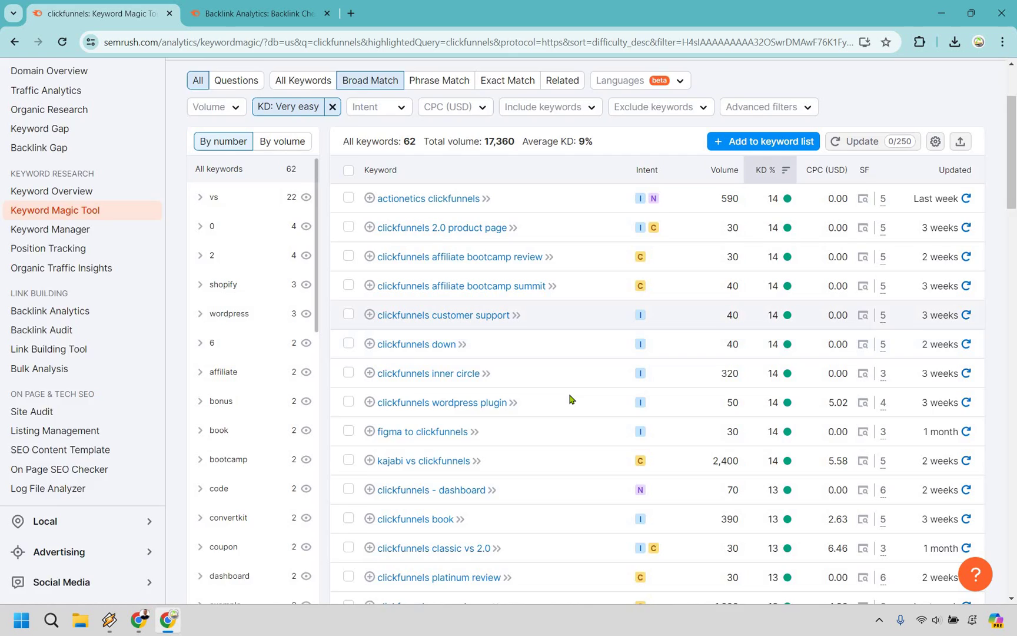
{"action": "scroll", "coordinate": [569, 399], "scroll_direction": "down", "scroll_amount": 1}
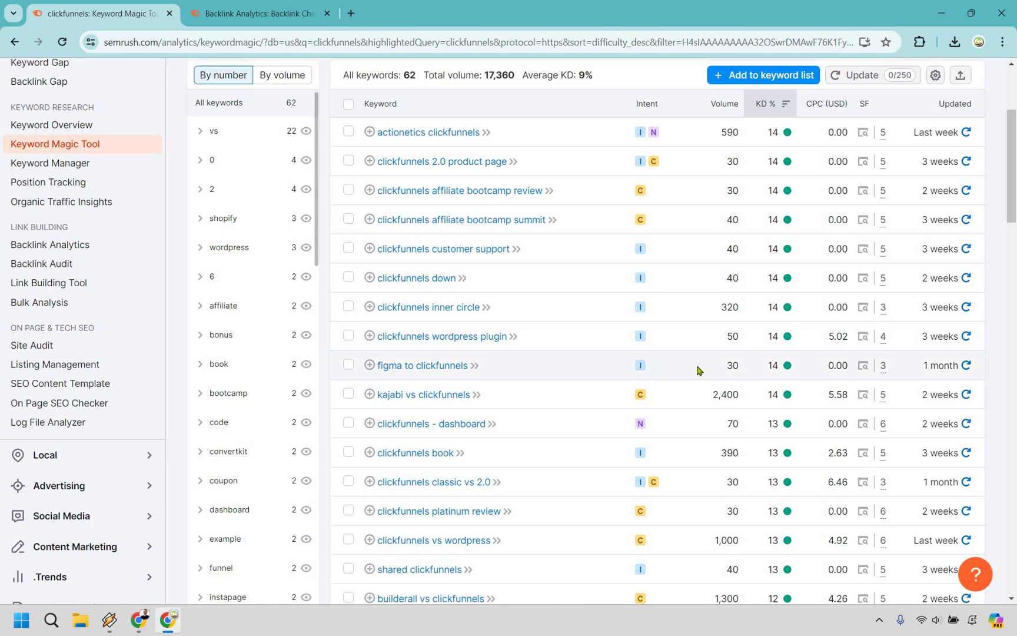
{"action": "scroll", "coordinate": [778, 351], "scroll_direction": "down", "scroll_amount": 4}
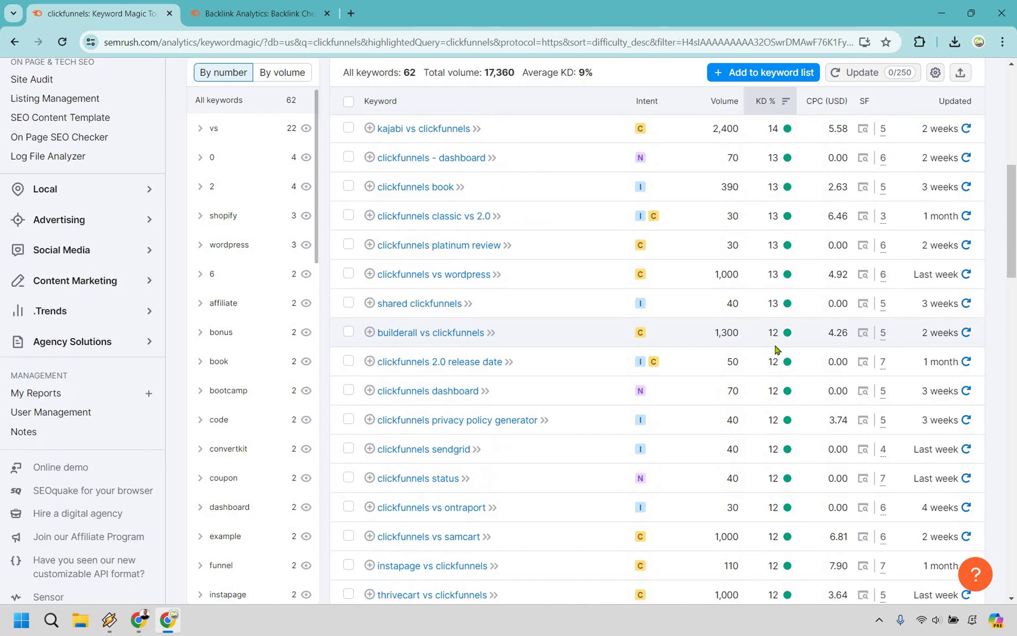
{"action": "scroll", "coordinate": [765, 309], "scroll_direction": "down", "scroll_amount": 3}
{"action": "scroll", "coordinate": [764, 301], "scroll_direction": "up", "scroll_amount": 10}
Step: Sort the very easy clickfunnels keywords by KD % ascending, then switch to Backlink Analytics
{"action": "left_click", "coordinate": [786, 302]}
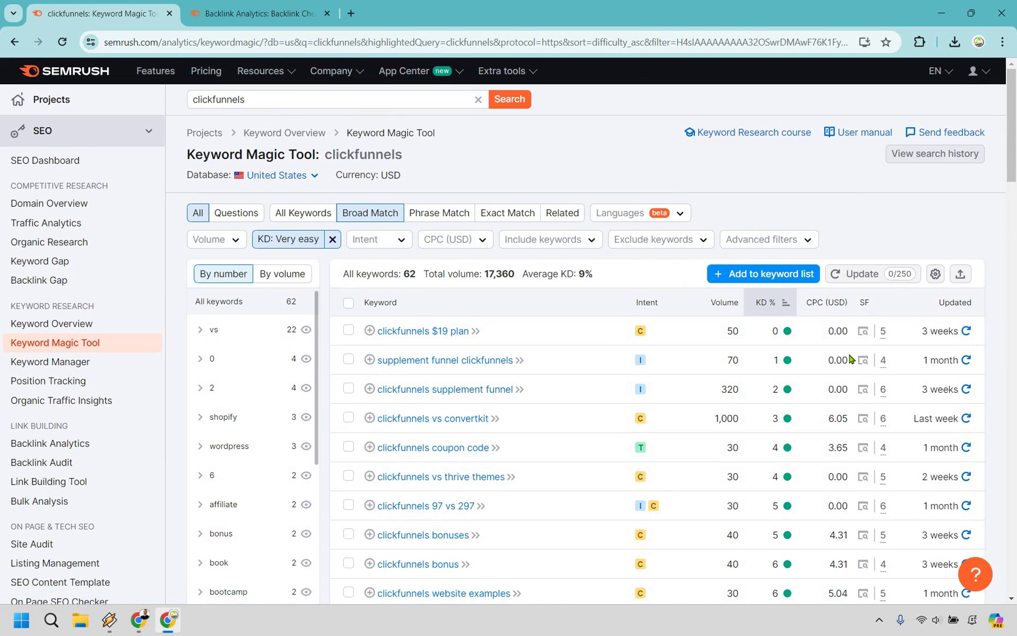
{"action": "scroll", "coordinate": [849, 354], "scroll_direction": "down", "scroll_amount": 3}
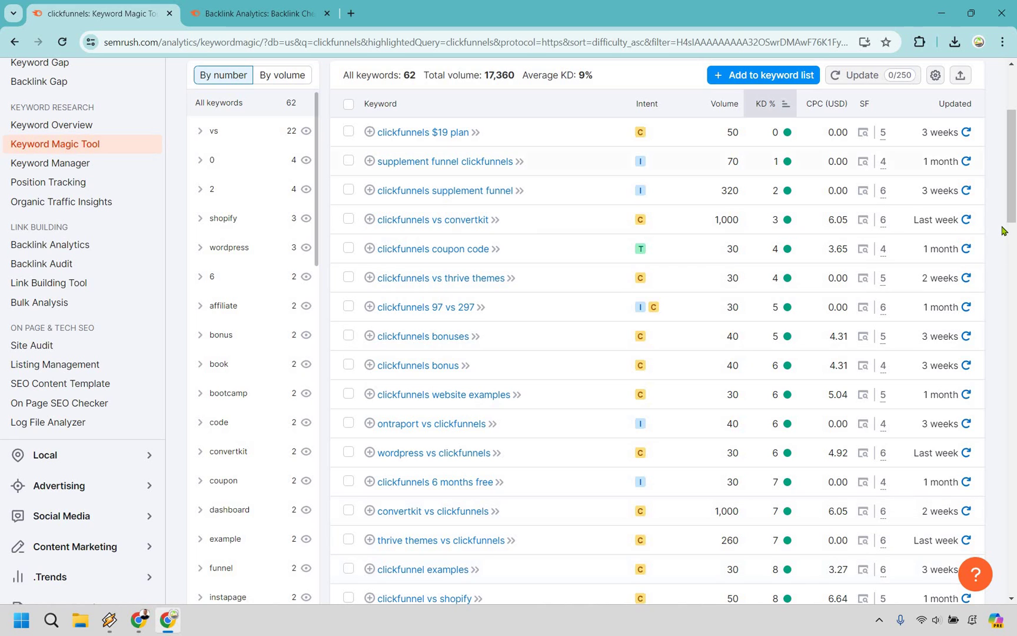
{"action": "scroll", "coordinate": [1003, 231], "scroll_direction": "up", "scroll_amount": 3}
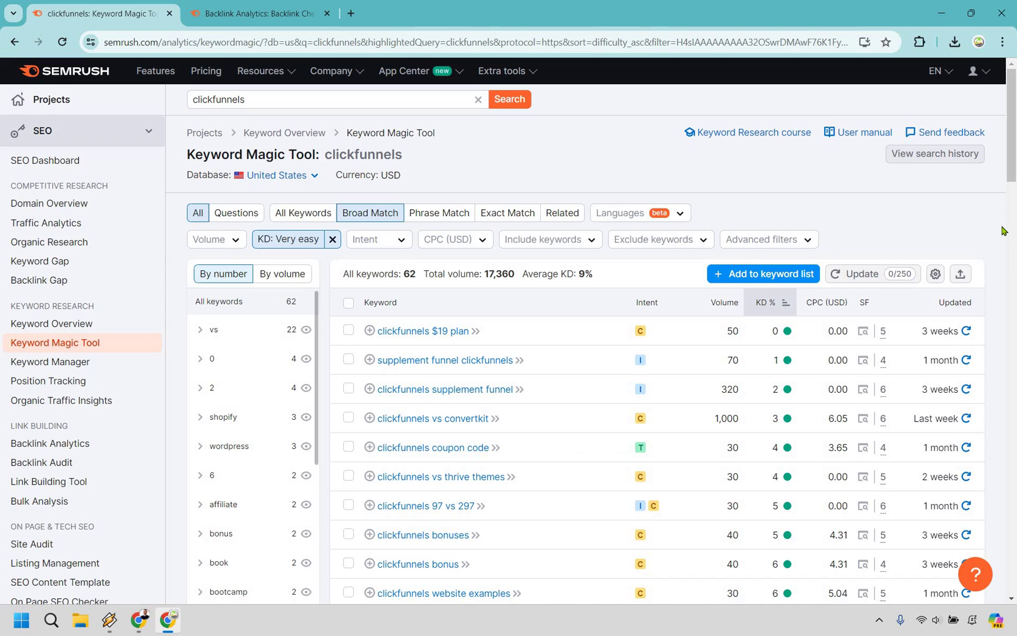
{"action": "left_click", "coordinate": [287, 8]}
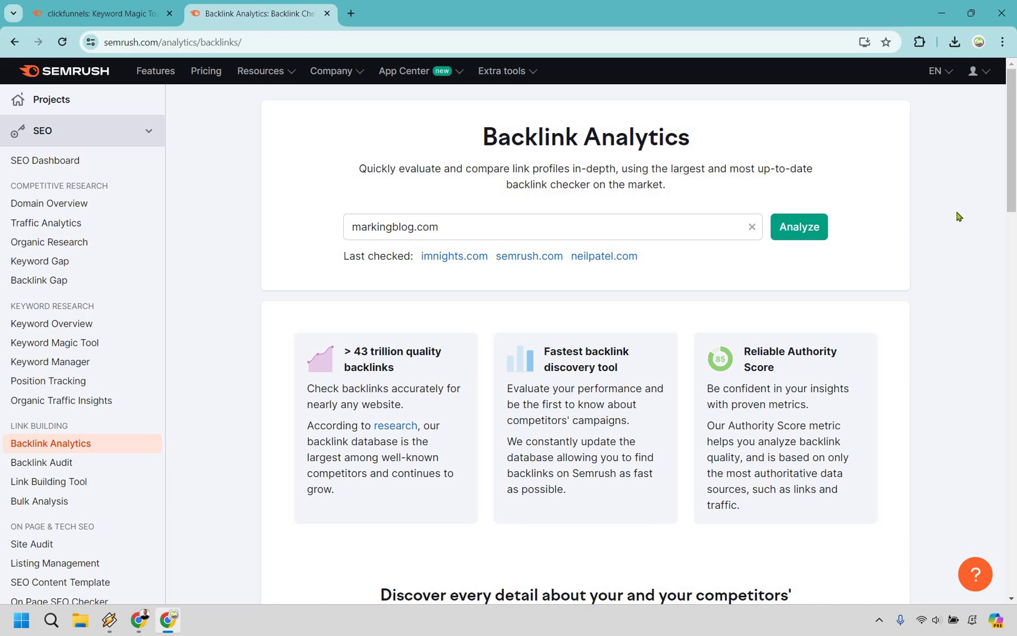
Step: Run the backlink analysis for markinblog.com and open its Backlinks list
{"action": "left_click", "coordinate": [810, 227]}
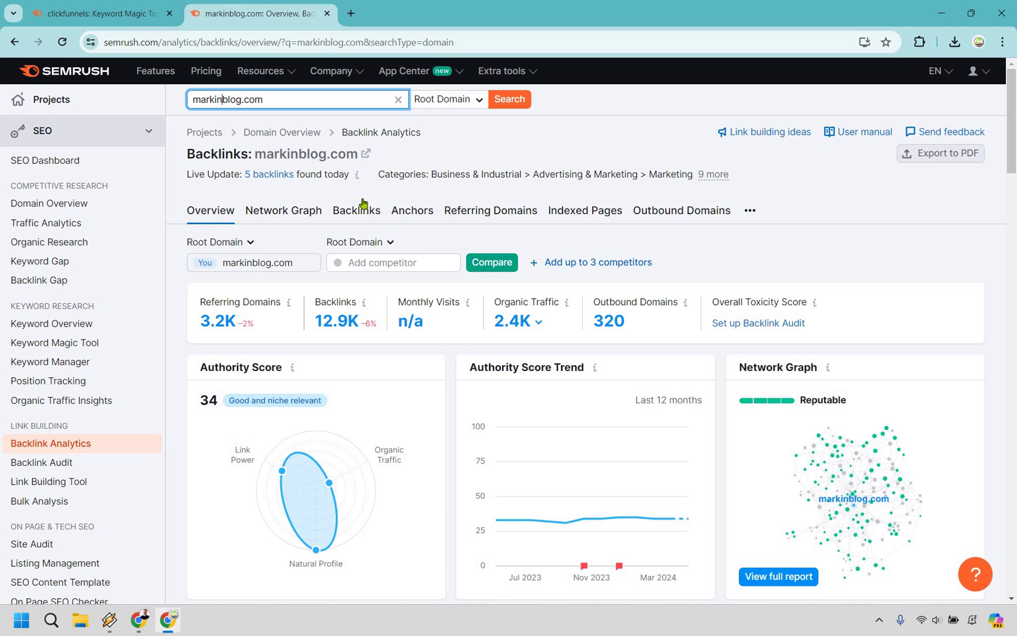
{"action": "left_click", "coordinate": [355, 215]}
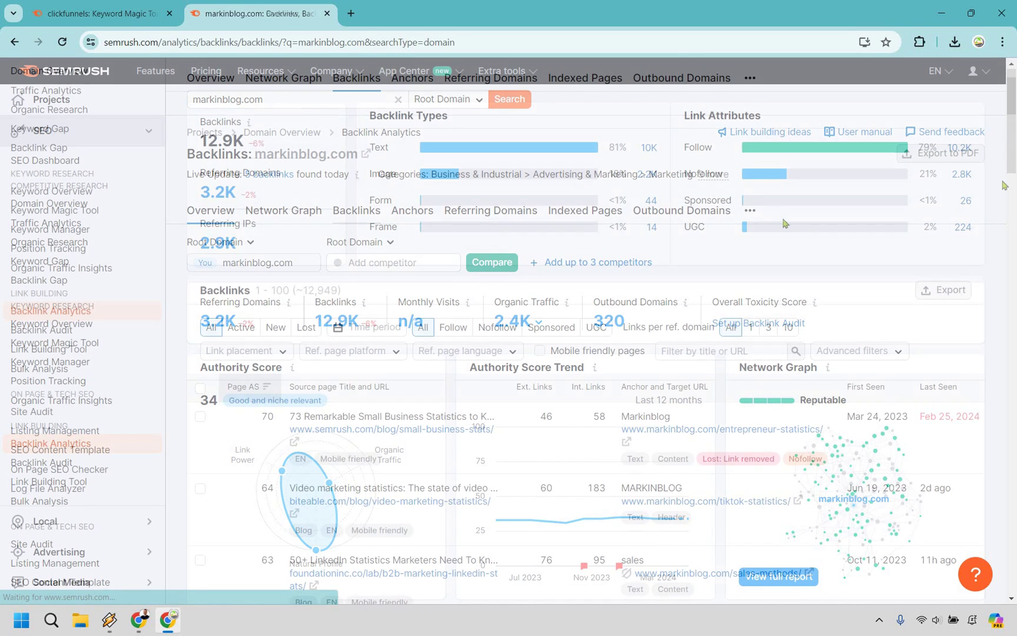
{"action": "scroll", "coordinate": [169, 161], "scroll_direction": "down", "scroll_amount": 1}
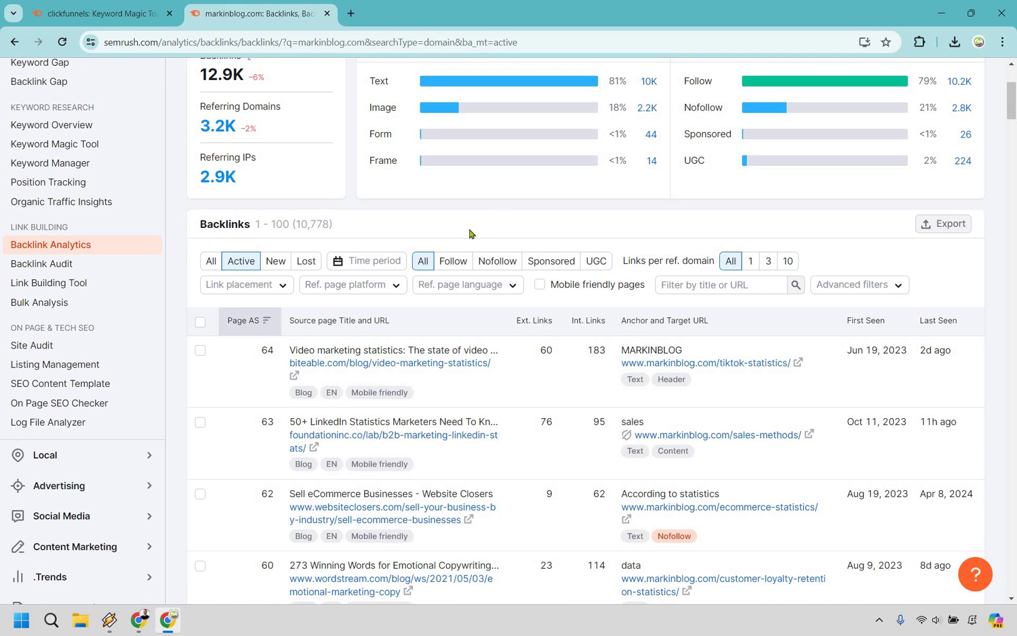
Step: Filter the backlinks to Follow, showing 8,382 active follow links, and scroll through them
{"action": "left_click", "coordinate": [451, 262]}
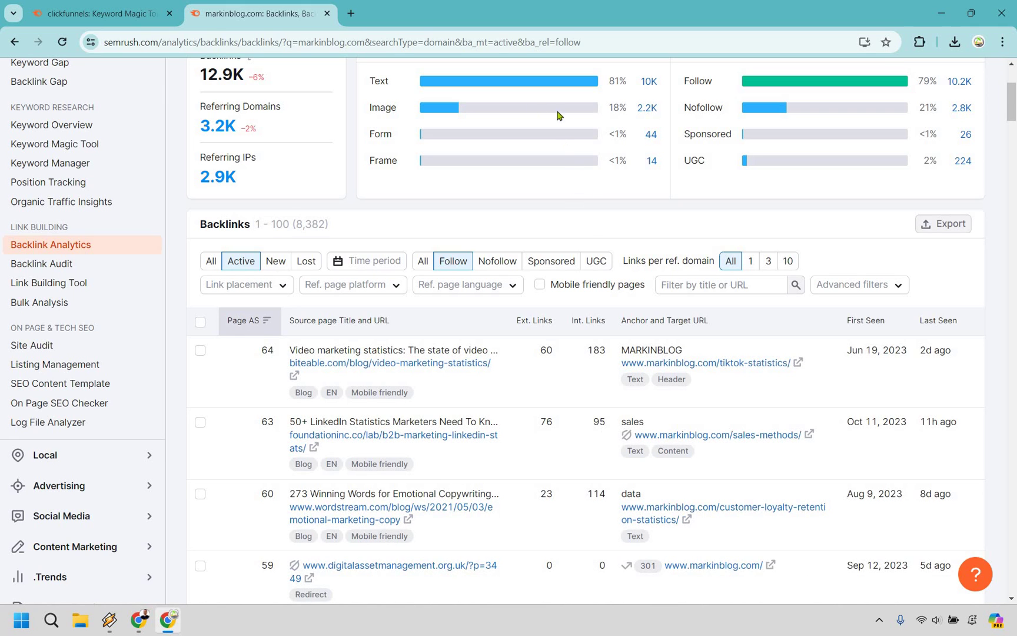
{"action": "scroll", "coordinate": [264, 247], "scroll_direction": "down", "scroll_amount": 1}
{"action": "mouse_move", "coordinate": [249, 257]}
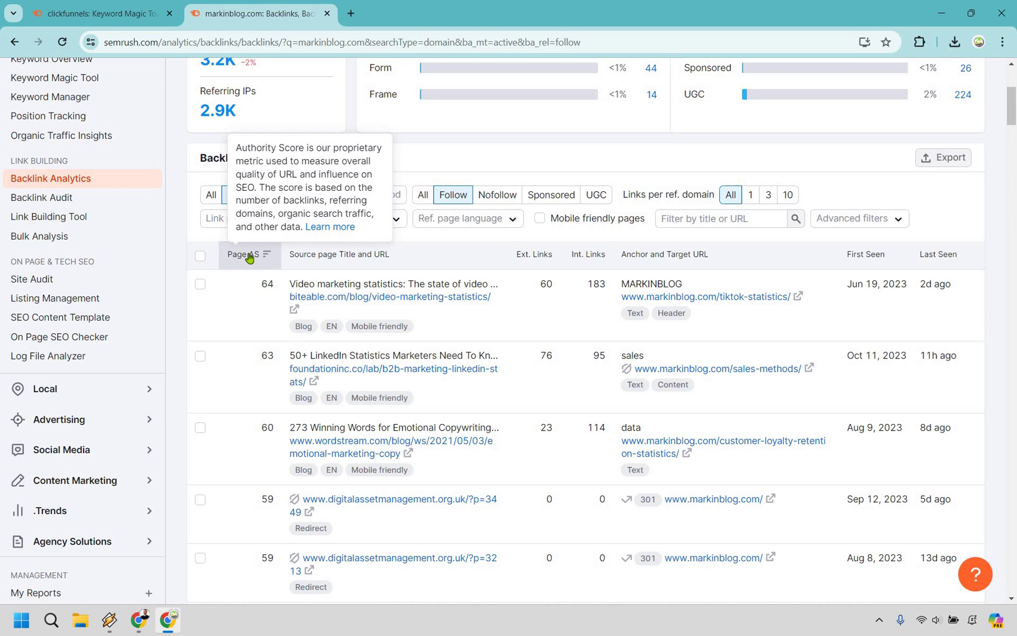
{"action": "scroll", "coordinate": [236, 358], "scroll_direction": "down", "scroll_amount": 1}
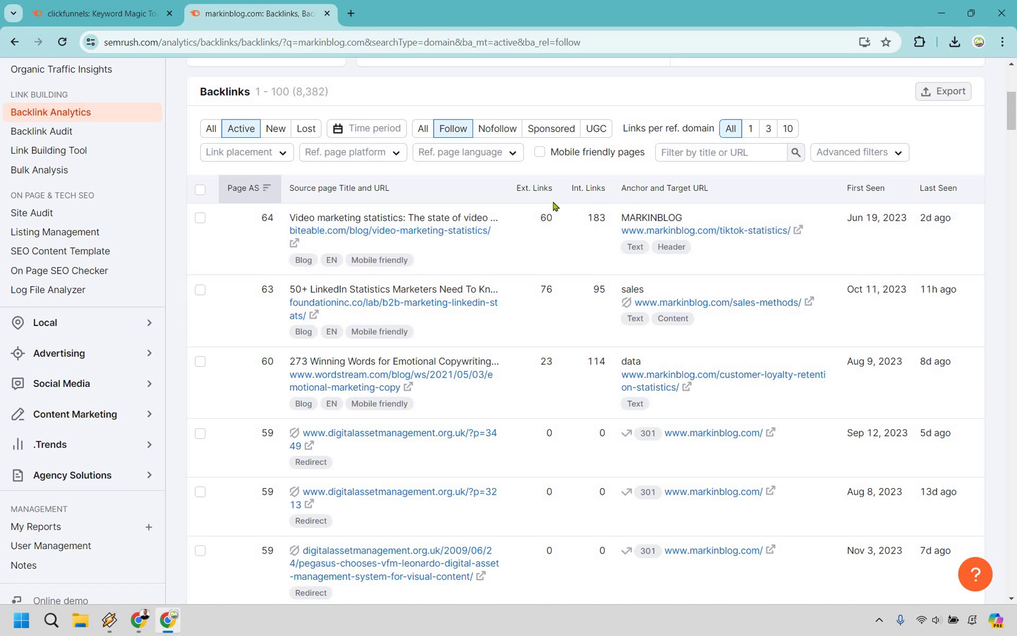
{"action": "scroll", "coordinate": [554, 391], "scroll_direction": "down", "scroll_amount": 1}
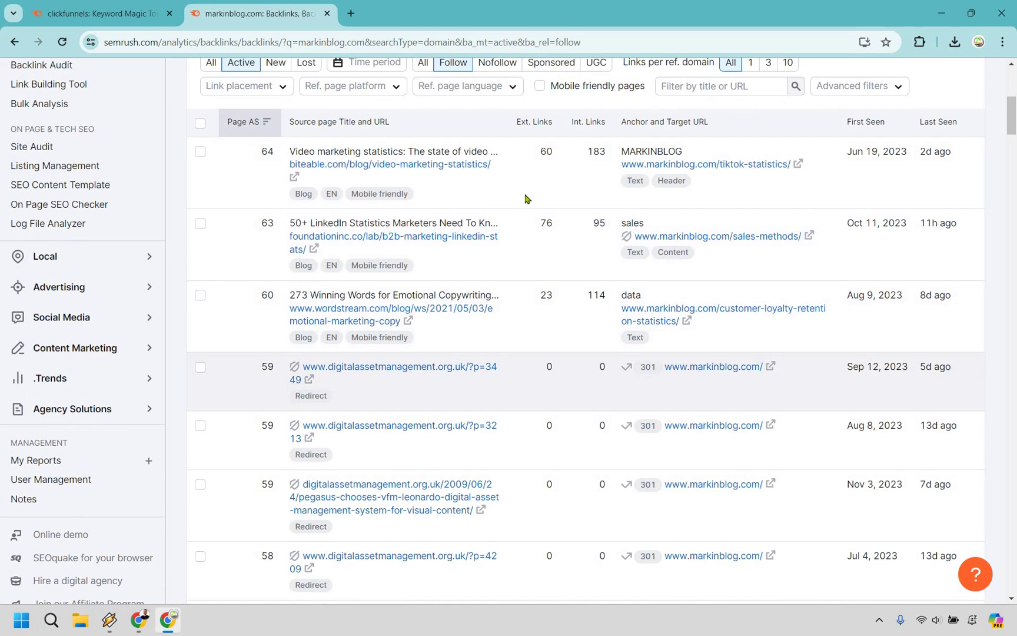
{"action": "scroll", "coordinate": [526, 198], "scroll_direction": "down", "scroll_amount": 3}
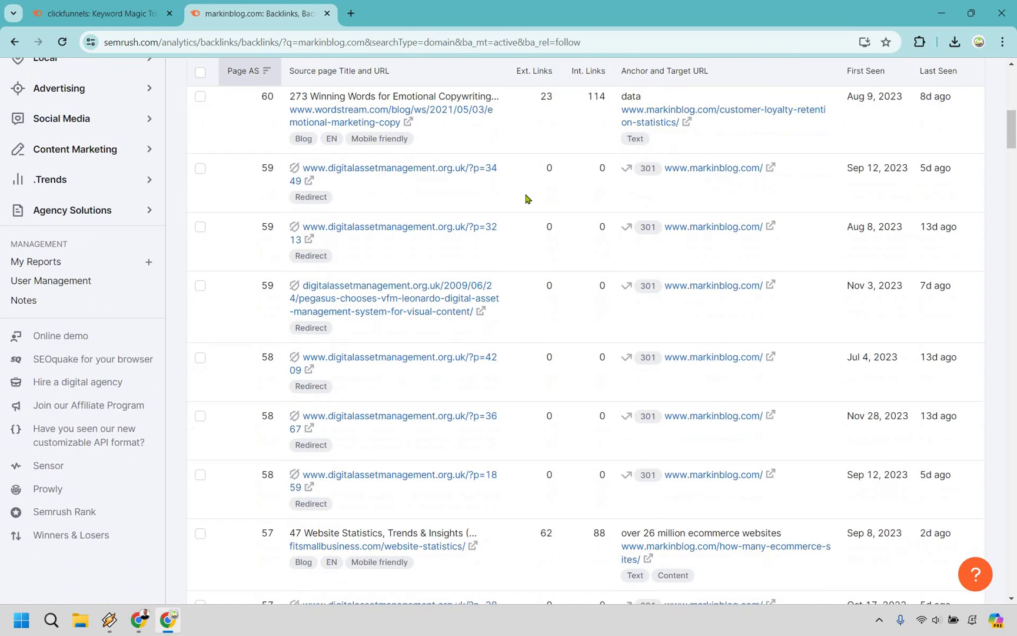
{"action": "scroll", "coordinate": [527, 203], "scroll_direction": "down", "scroll_amount": 4}
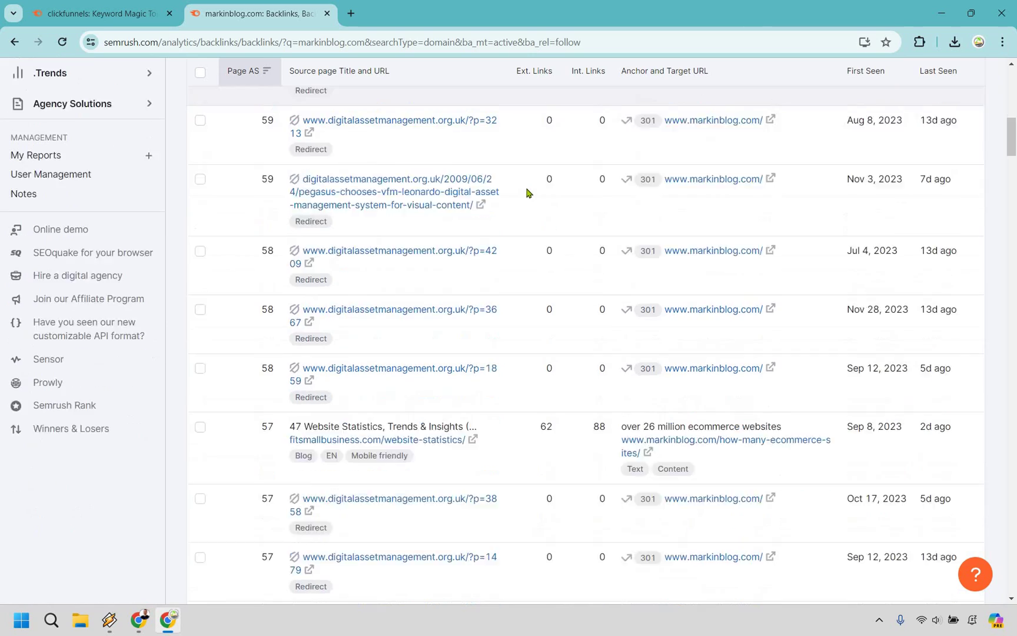
{"action": "scroll", "coordinate": [530, 223], "scroll_direction": "up", "scroll_amount": 8}
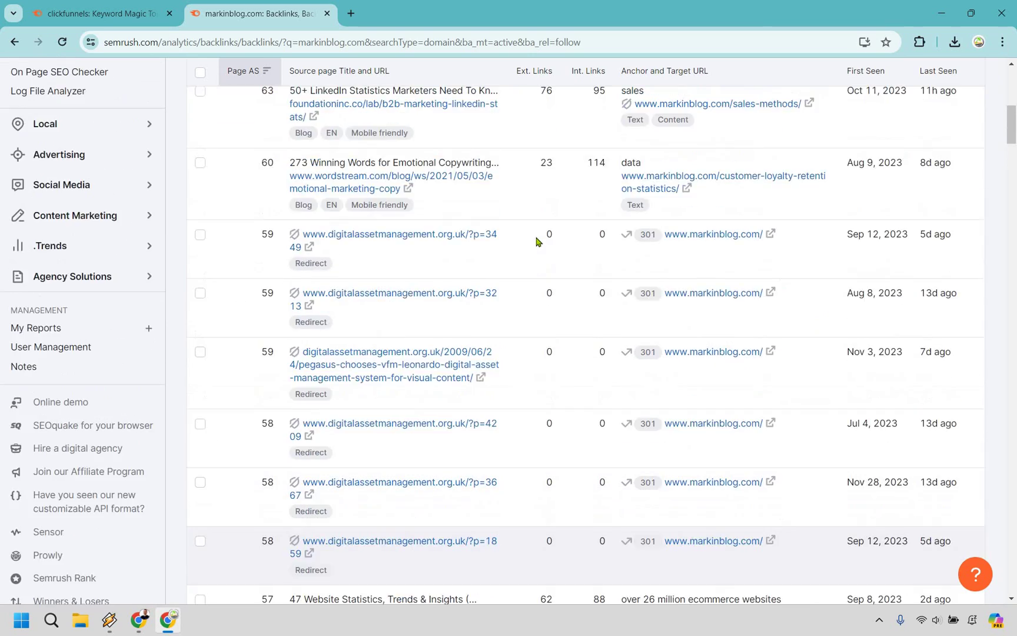
{"action": "scroll", "coordinate": [535, 242], "scroll_direction": "up", "scroll_amount": 5}
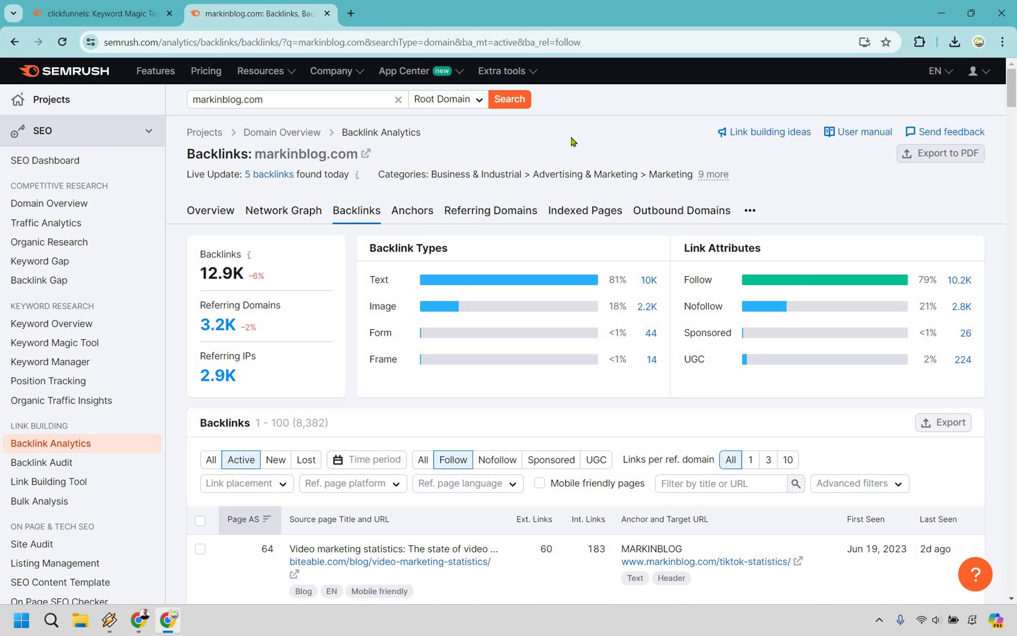
Step: Close the markinblog.com backlinks tab with Ctrl+W, leaving only the Semrush homepage
{"action": "key", "text": "ctrl+w"}
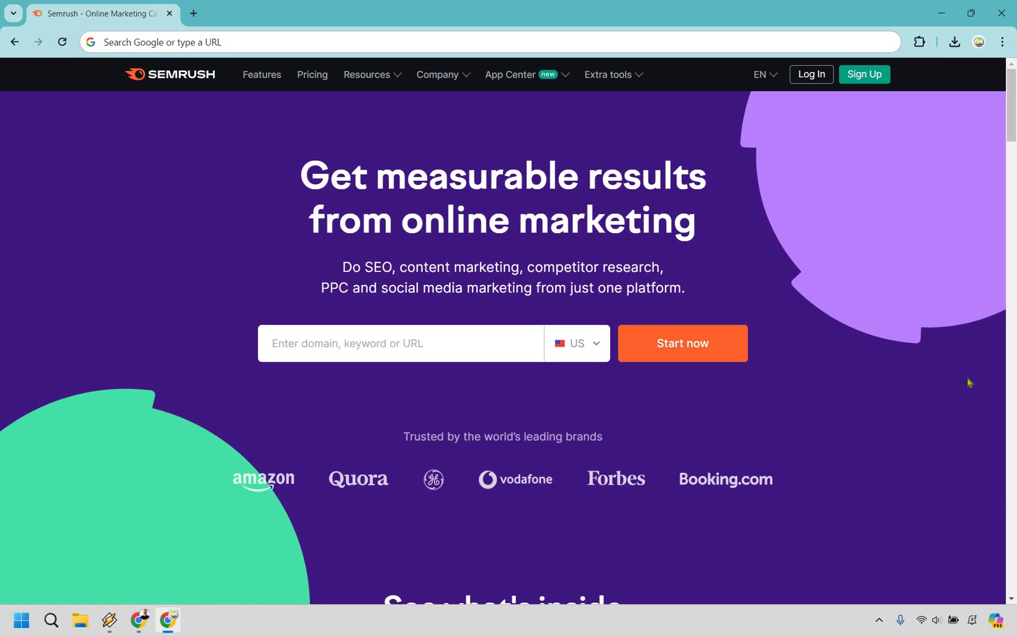